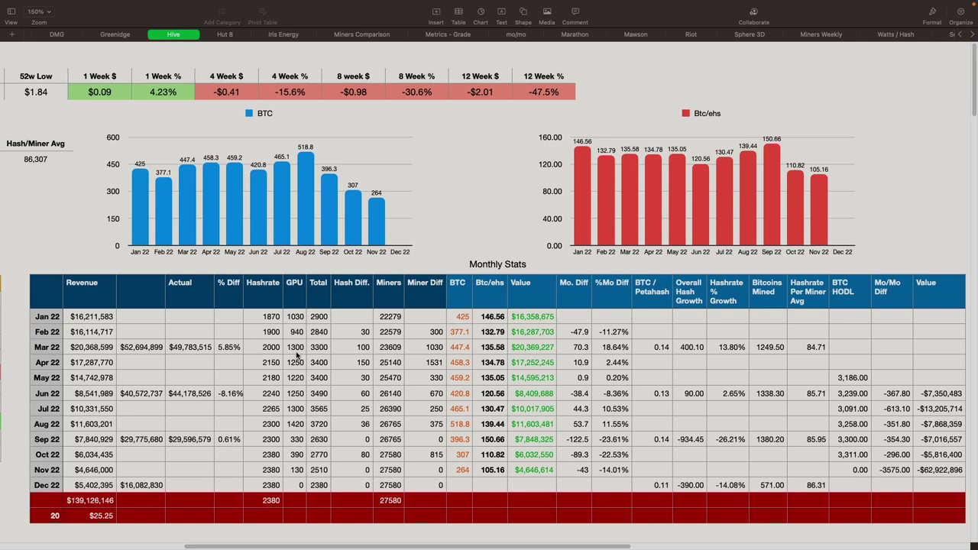
Review the Monthly Stats table for Hive, checking the Nov 22 BTC HODL cell and its monthly change.
scroll(425, 329, "down", 2)
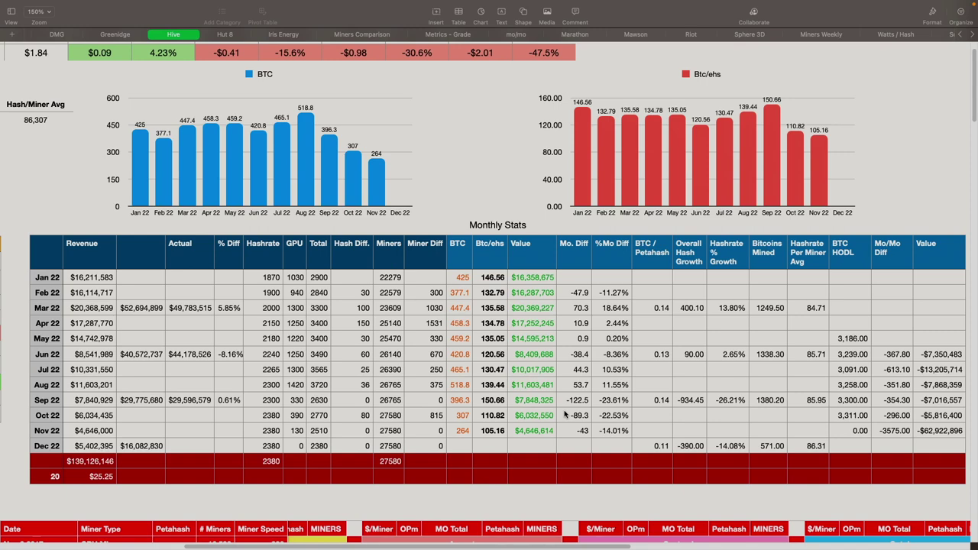
left_click(860, 432)
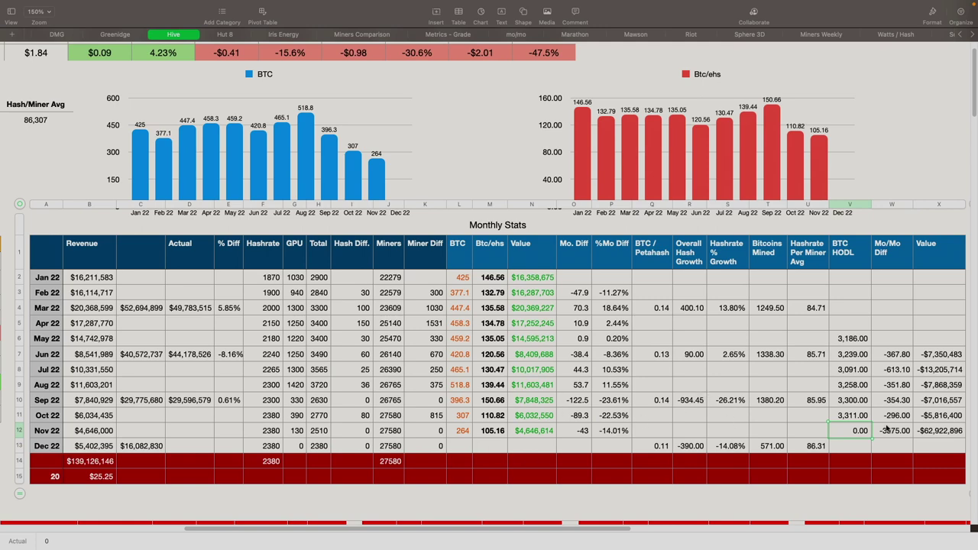
scroll(739, 412, "down", 2)
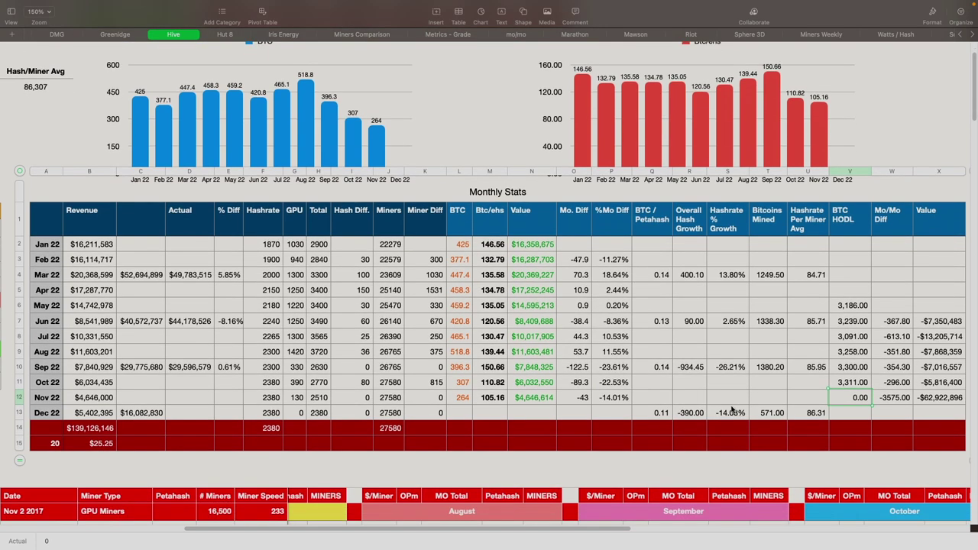
scroll(731, 410, "down", 10)
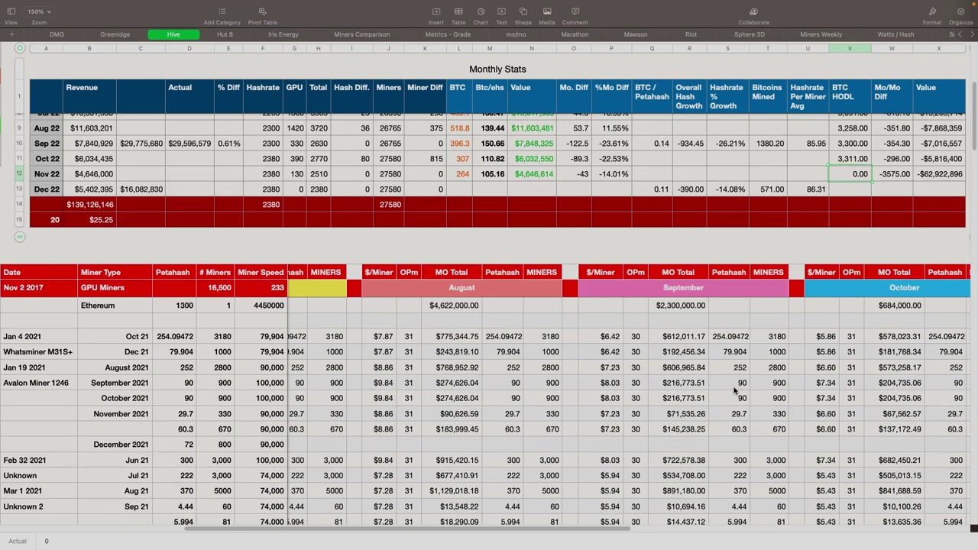
scroll(733, 391, "up", 3)
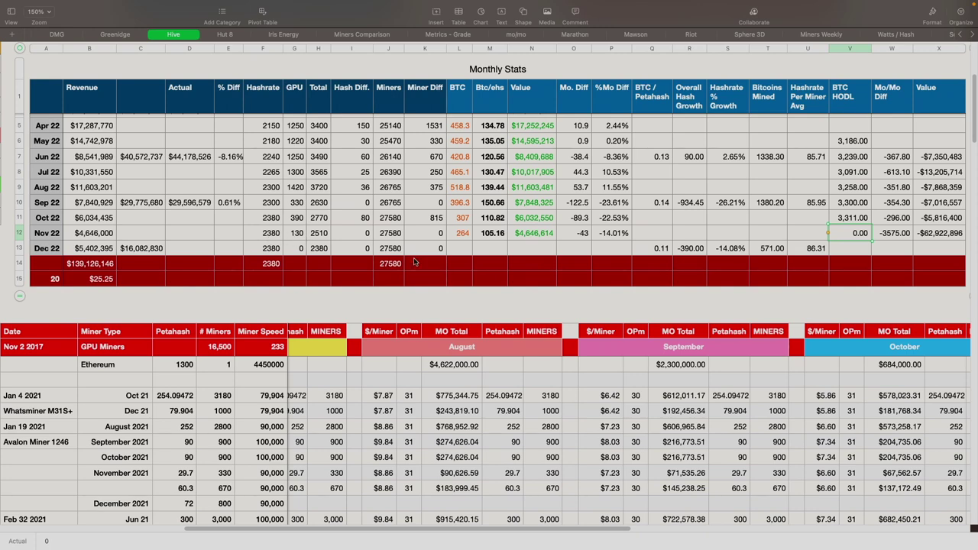
Examine the October, November and December miner revenue breakdowns, from the Ethereum row down to the totals row.
scroll(790, 410, "down", 1)
scroll(790, 410, "down", 5)
scroll(623, 367, "right", 10)
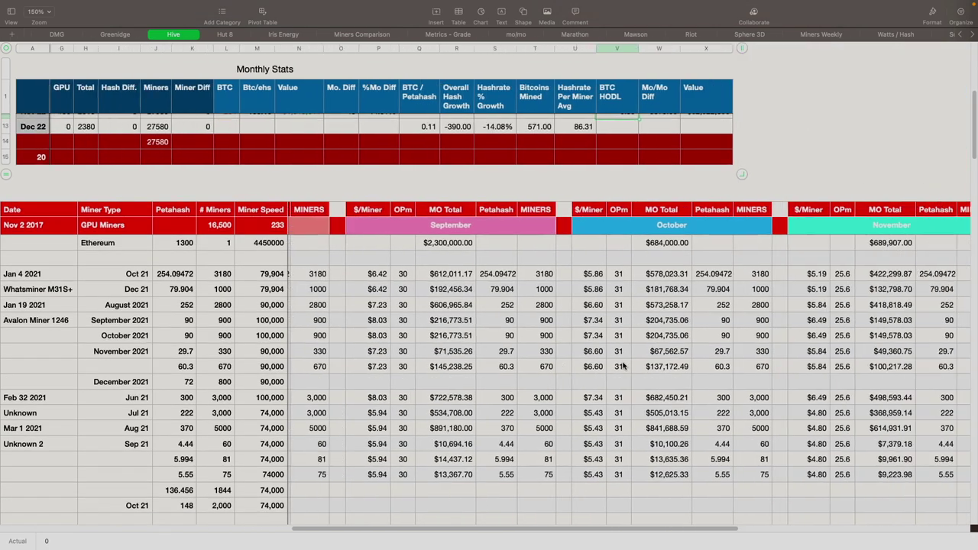
scroll(623, 367, "right", 10)
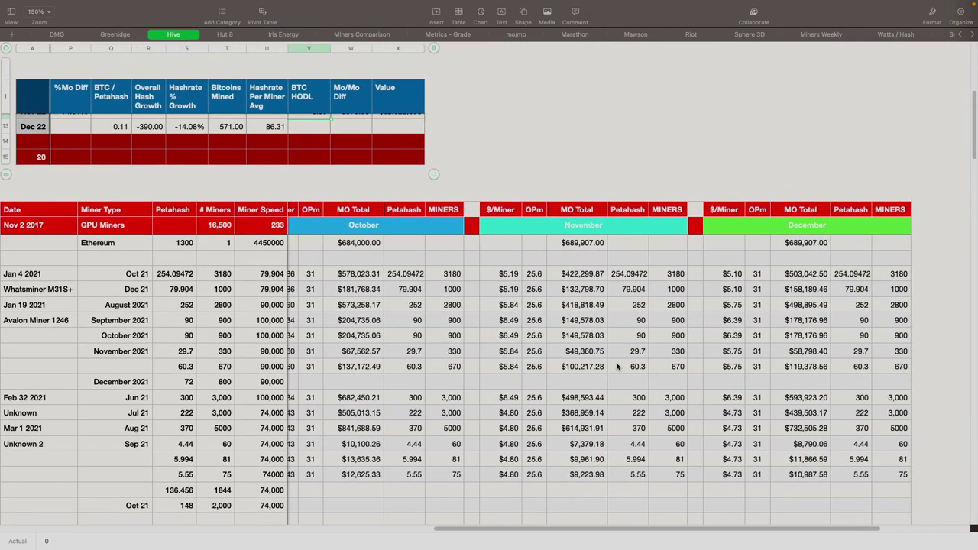
scroll(616, 368, "down", 2)
scroll(569, 434, "down", 4)
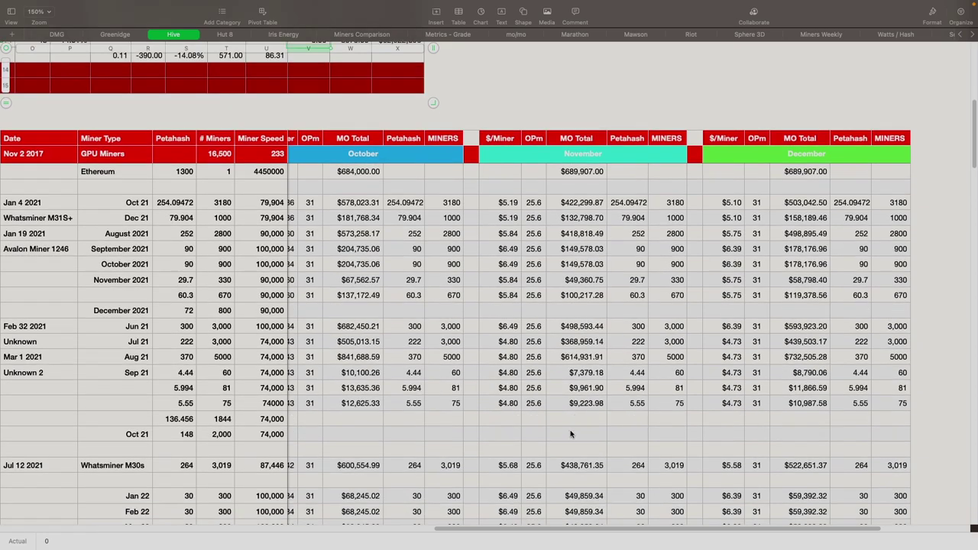
scroll(569, 434, "down", 12)
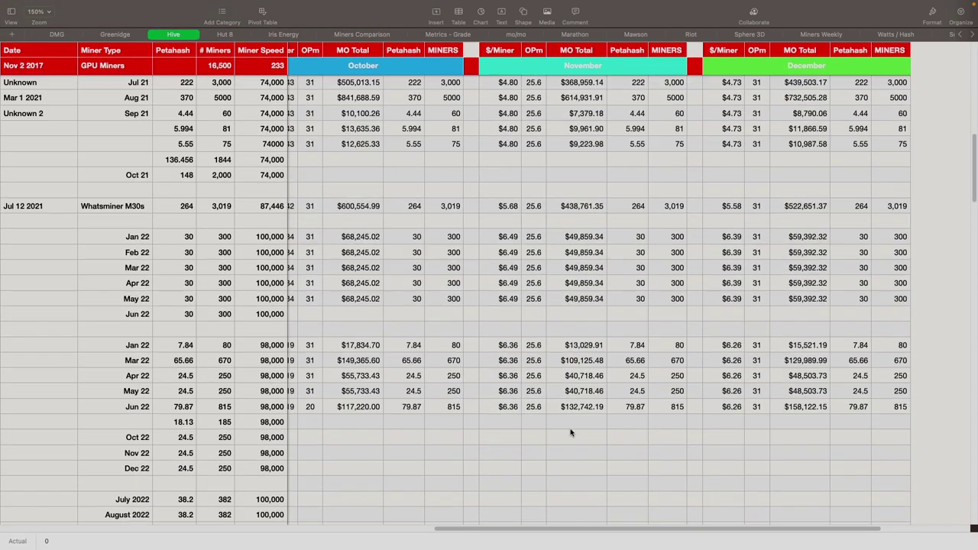
scroll(570, 433, "down", 10)
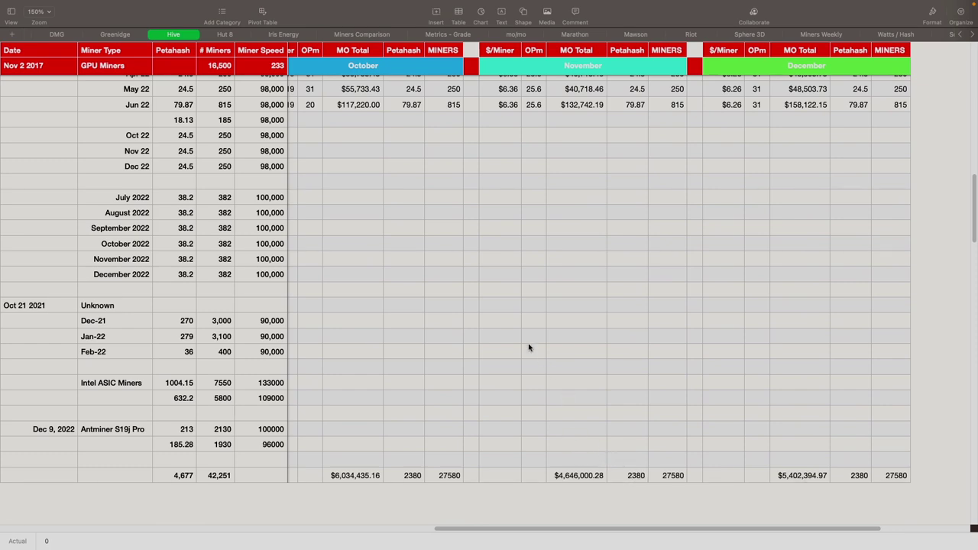
scroll(528, 347, "up", 5)
scroll(528, 348, "up", 14)
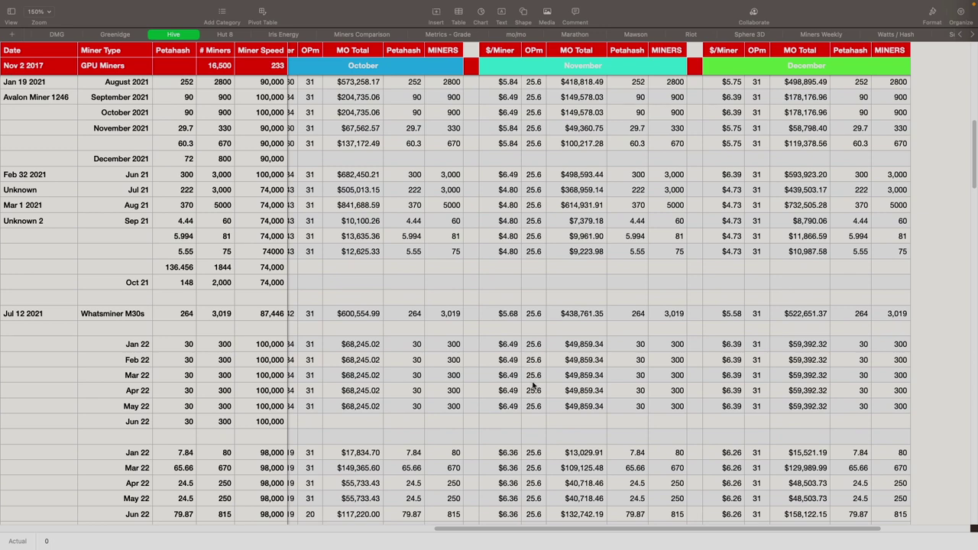
scroll(537, 375, "up", 1)
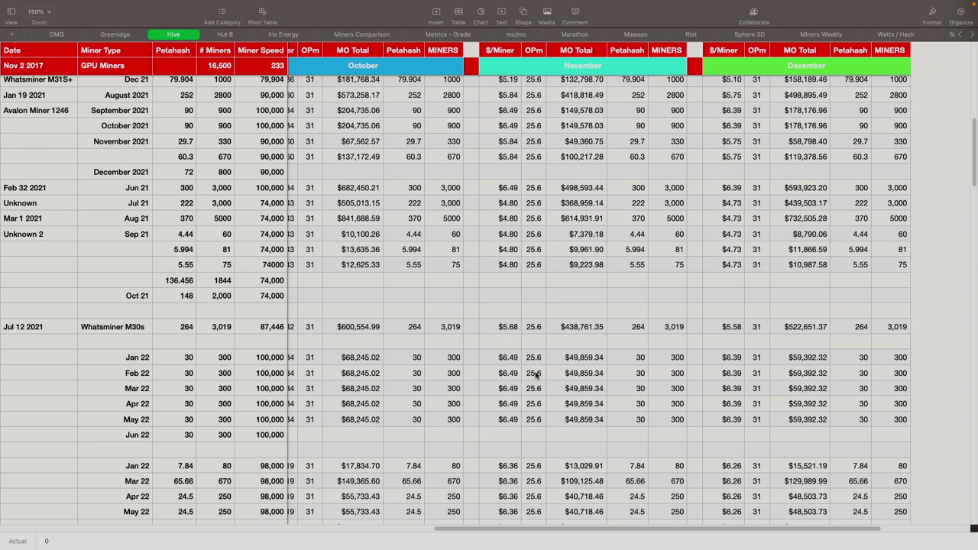
scroll(537, 375, "up", 7)
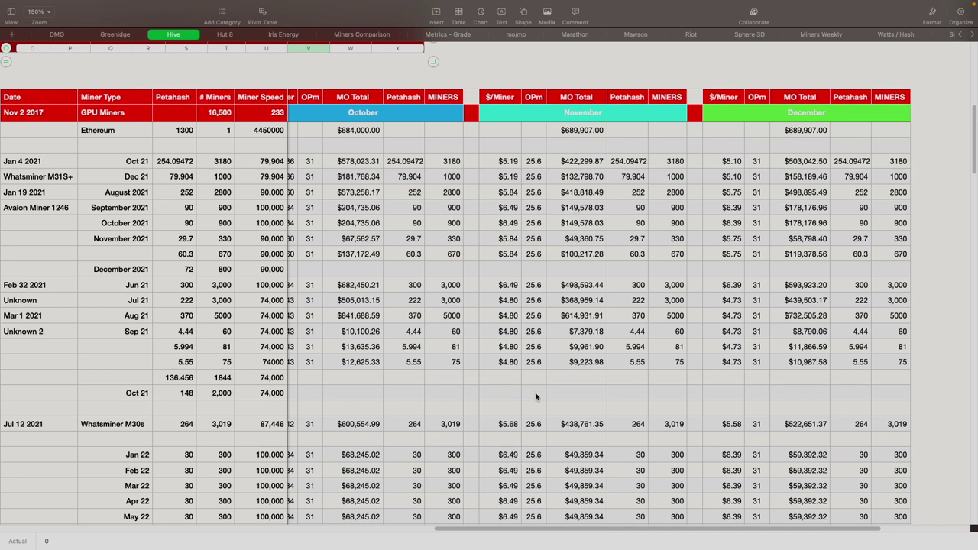
scroll(545, 443, "down", 15)
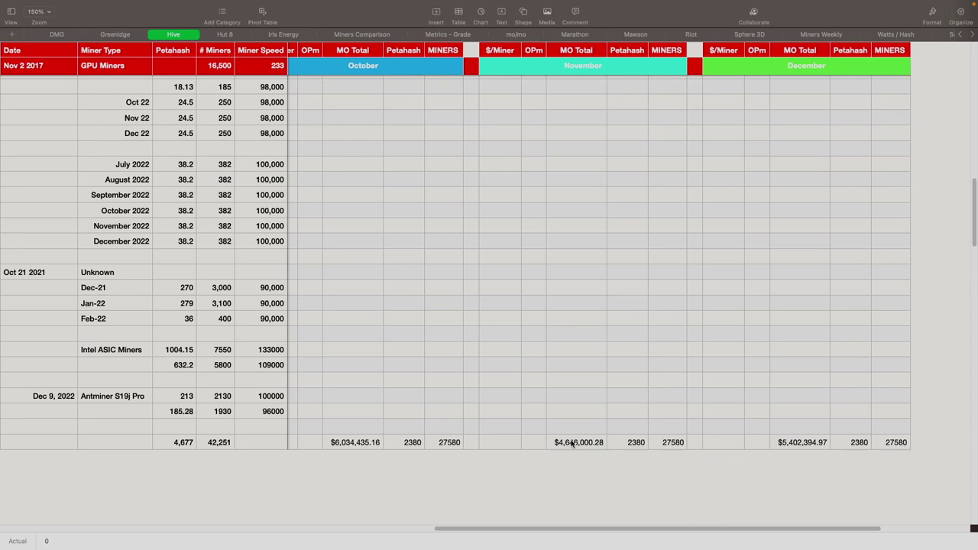
scroll(572, 443, "up", 3)
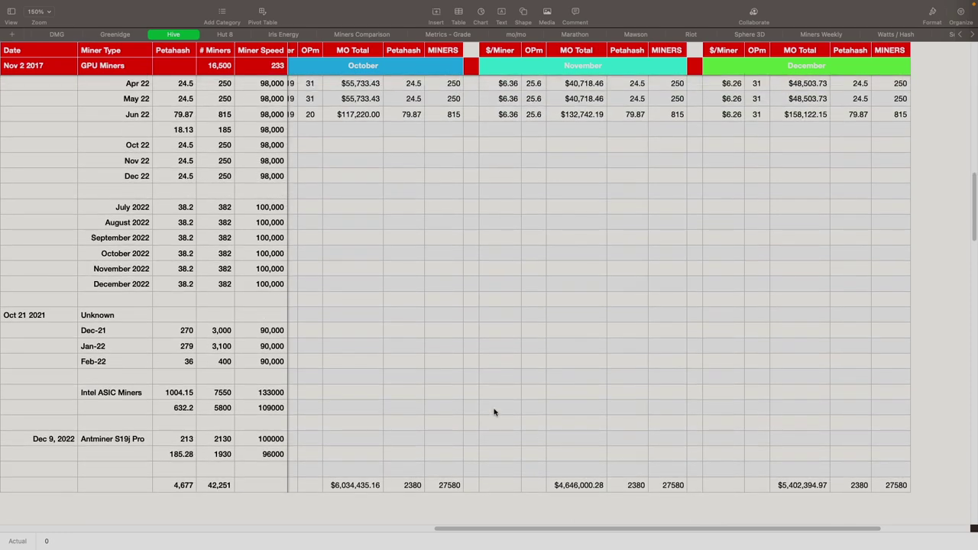
scroll(494, 413, "down", 5)
Inspect the miner speeds of both Intel ASIC Miners rows and the formula behind the Petahash column total.
scroll(273, 375, "left", 3)
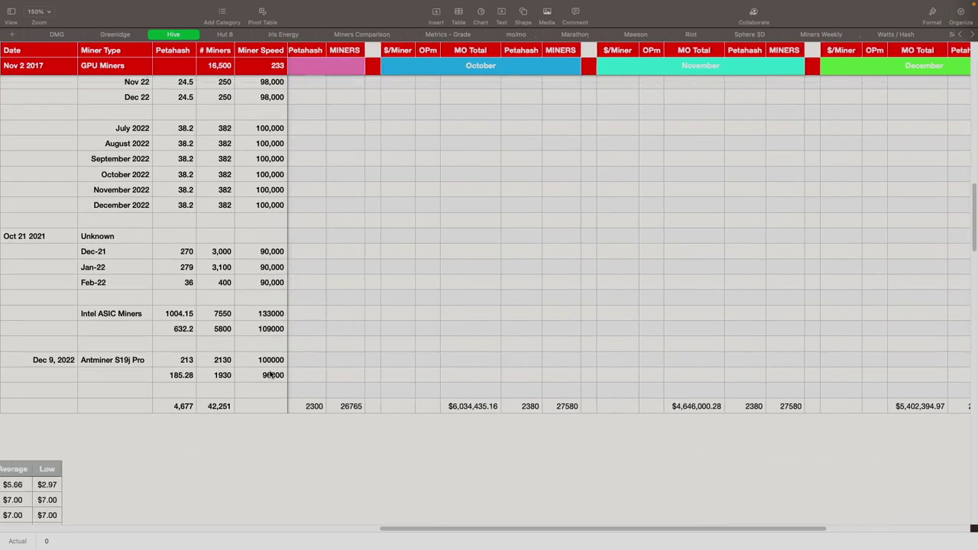
scroll(273, 374, "left", 6)
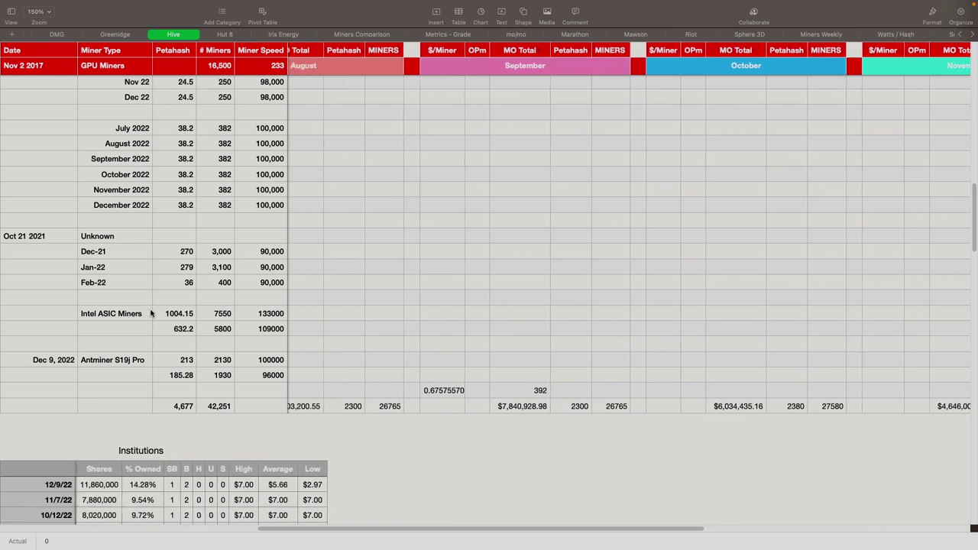
scroll(163, 319, "left", 3)
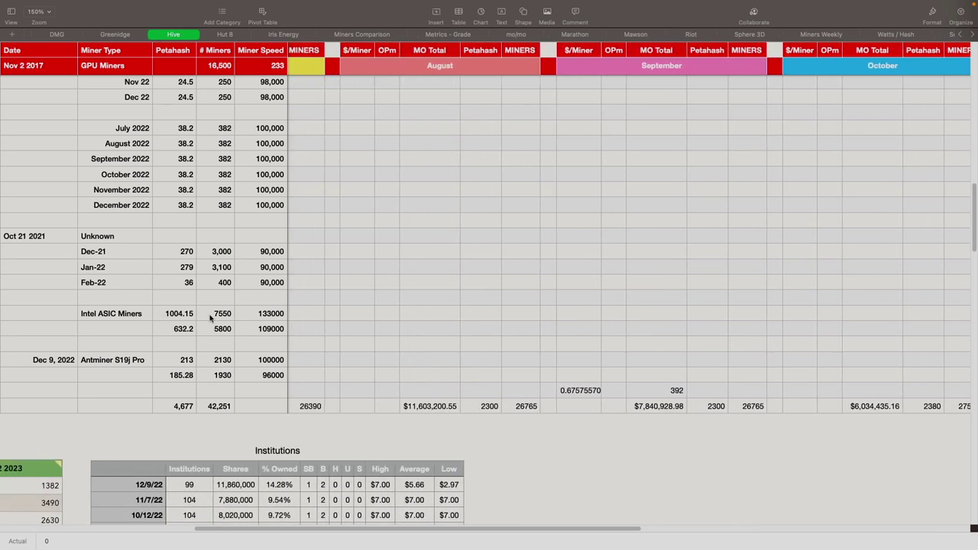
left_click(276, 316)
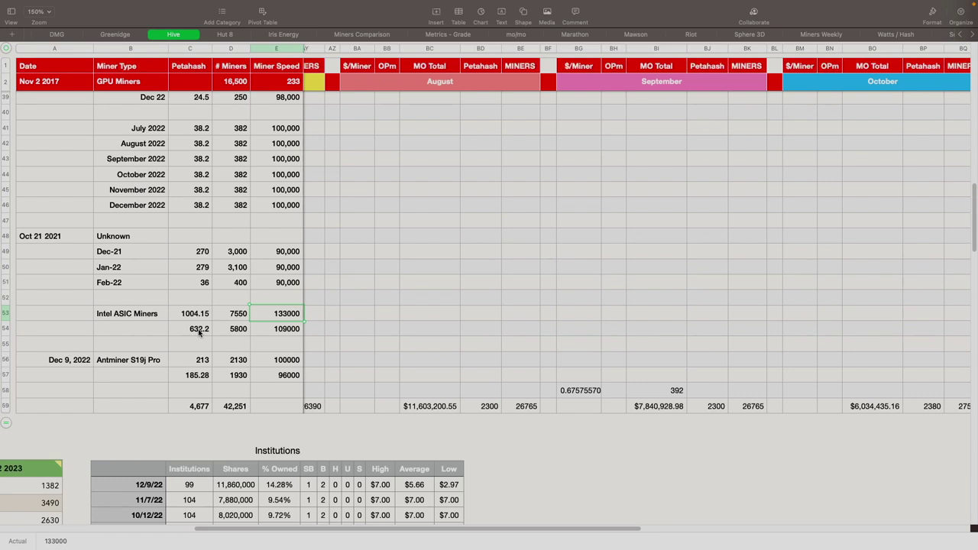
left_click(287, 330)
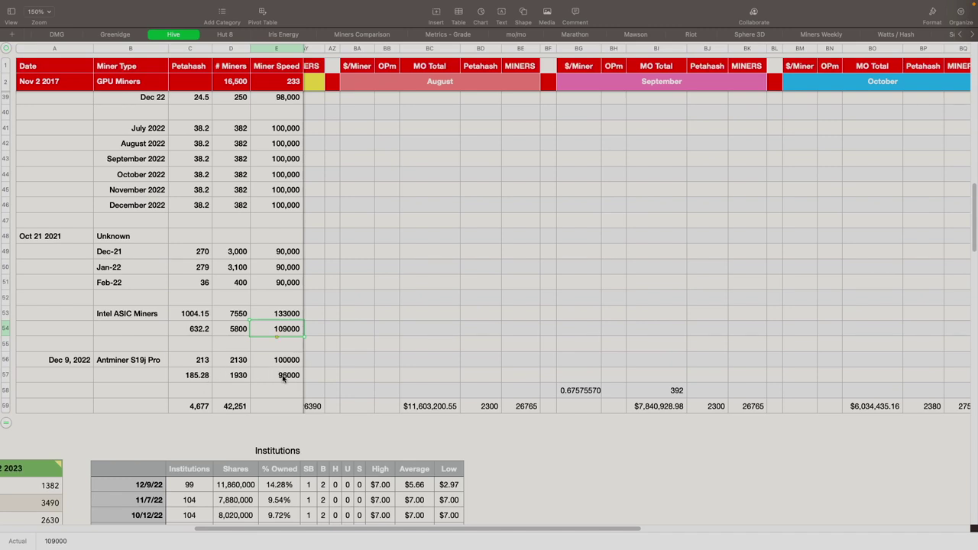
left_click(197, 407)
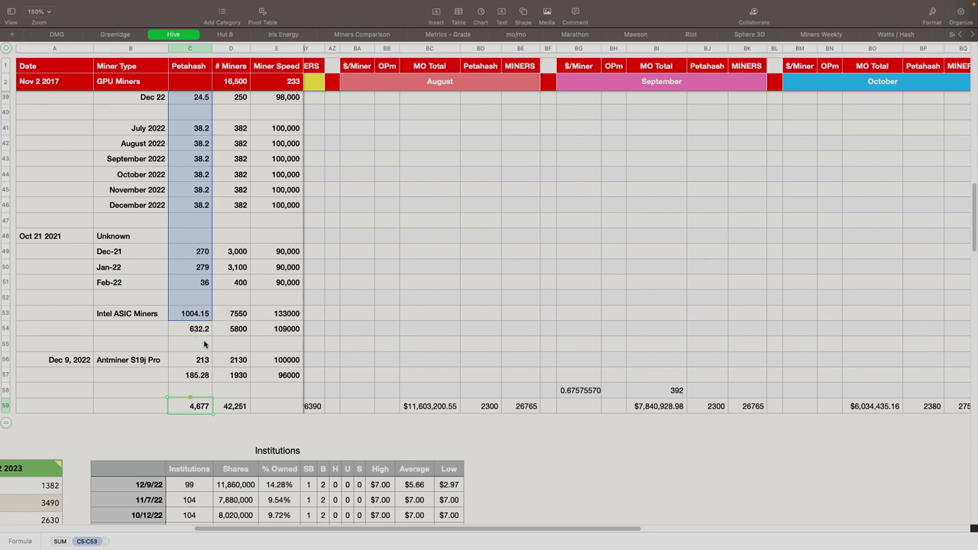
Review the shares and percentage owned over time in the Institutions table below the miner list.
scroll(212, 341, "down", 1)
scroll(212, 340, "down", 3)
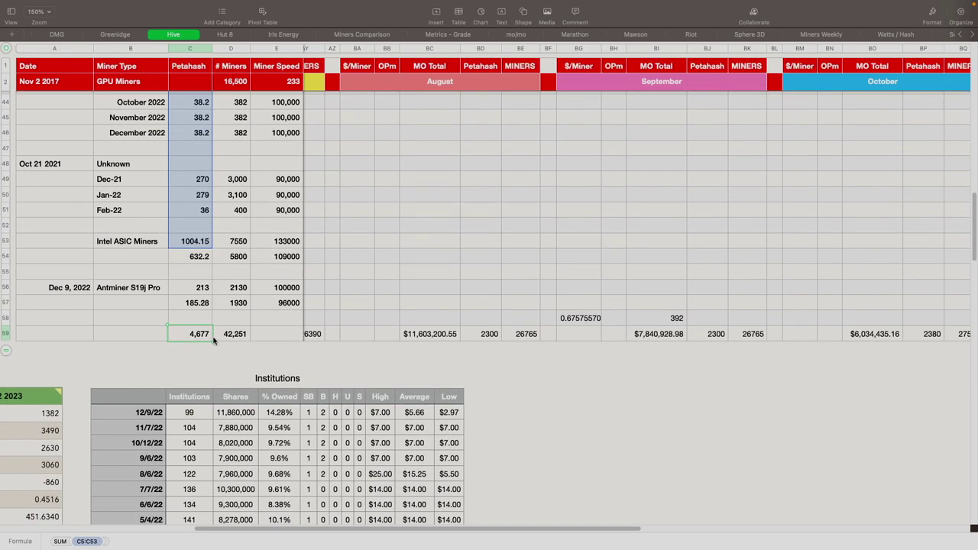
scroll(214, 341, "down", 4)
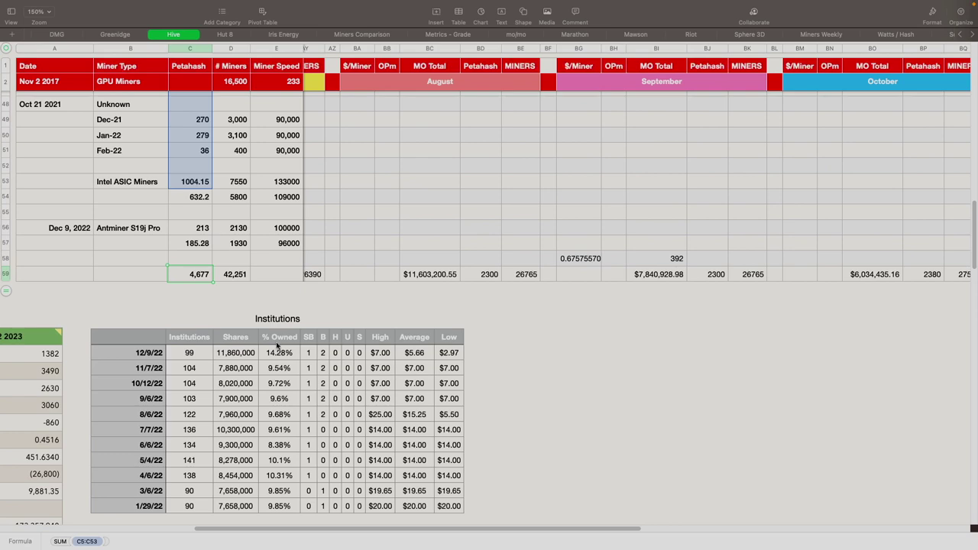
scroll(271, 346, "down", 2)
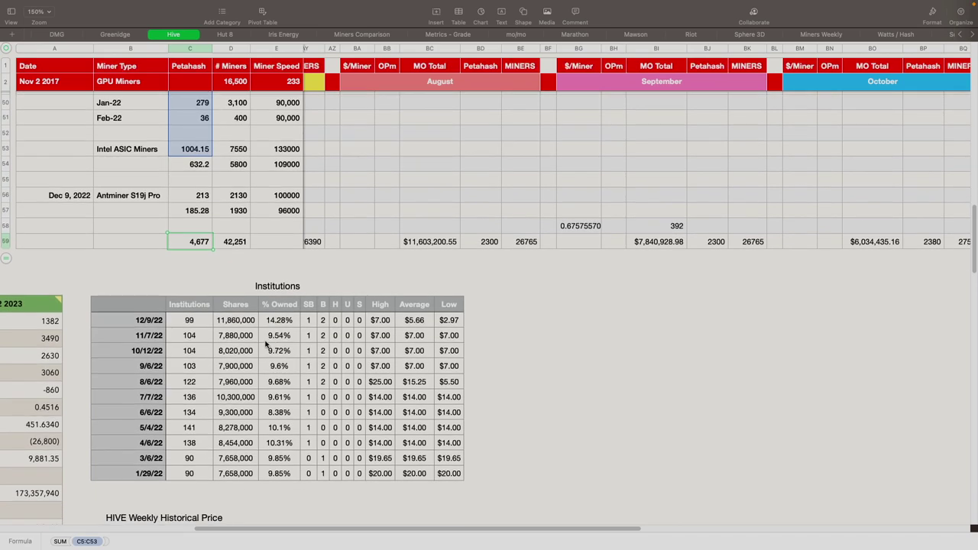
Examine the Quarterly Financials table, including the Q2 2023 header comment, the assets and the current liabilities.
scroll(266, 345, "down", 2)
scroll(290, 341, "left", 10)
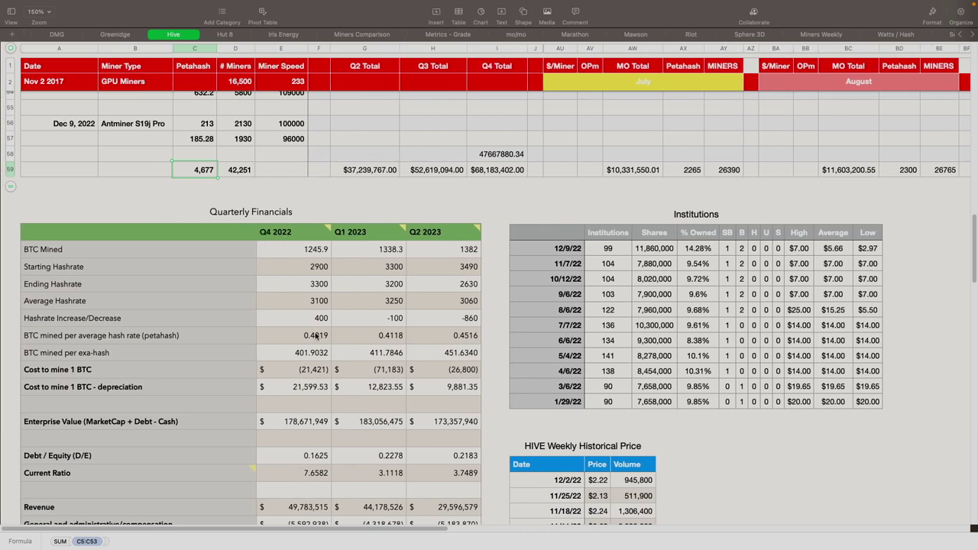
scroll(317, 336, "down", 3)
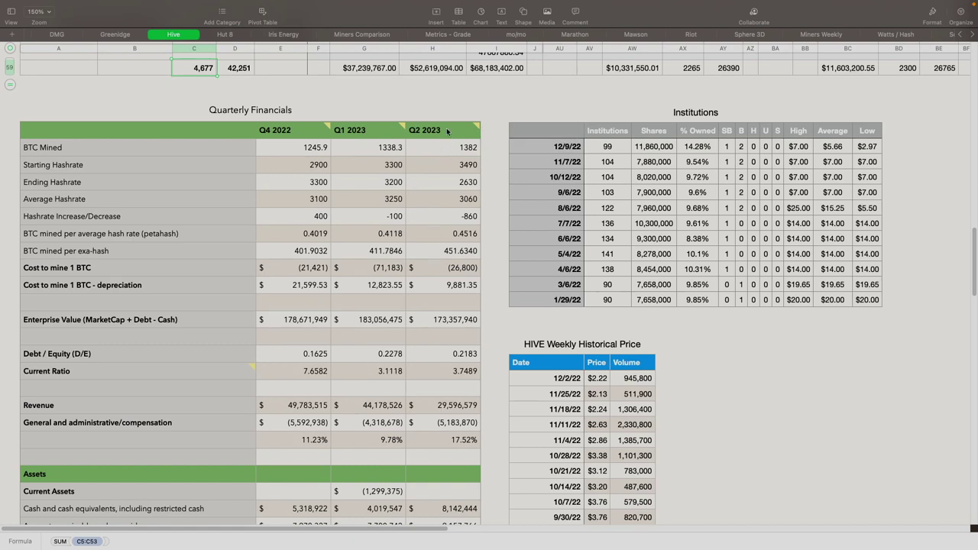
mouse_move(448, 132)
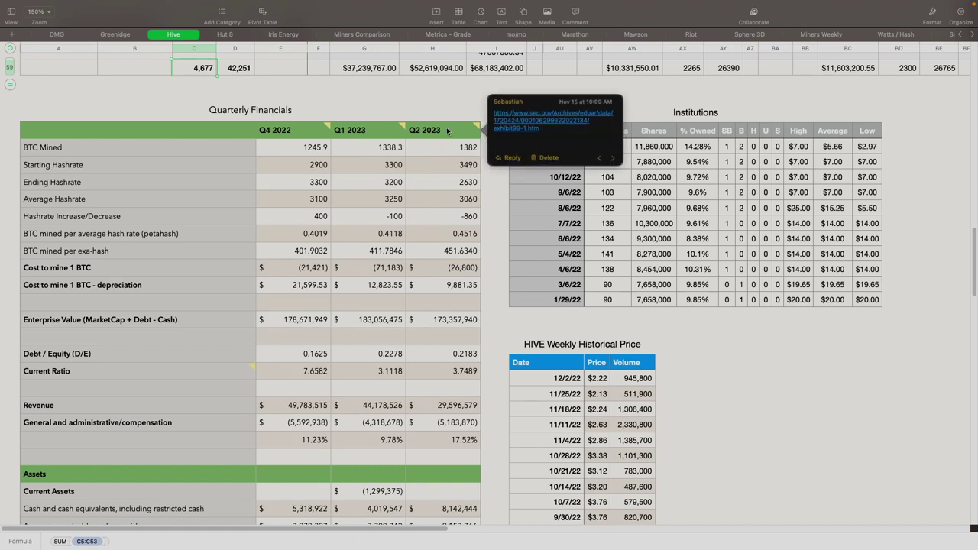
scroll(416, 325, "down", 5)
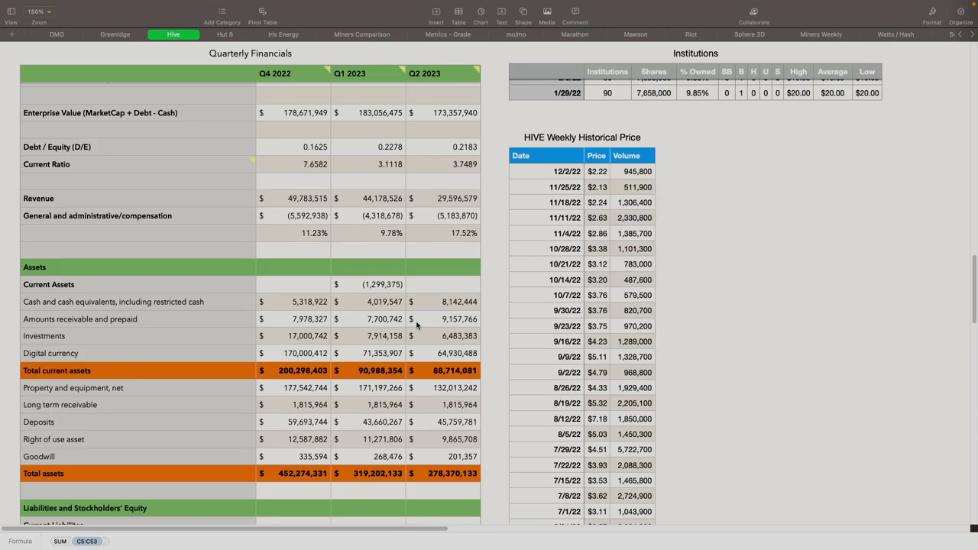
scroll(416, 324, "down", 2)
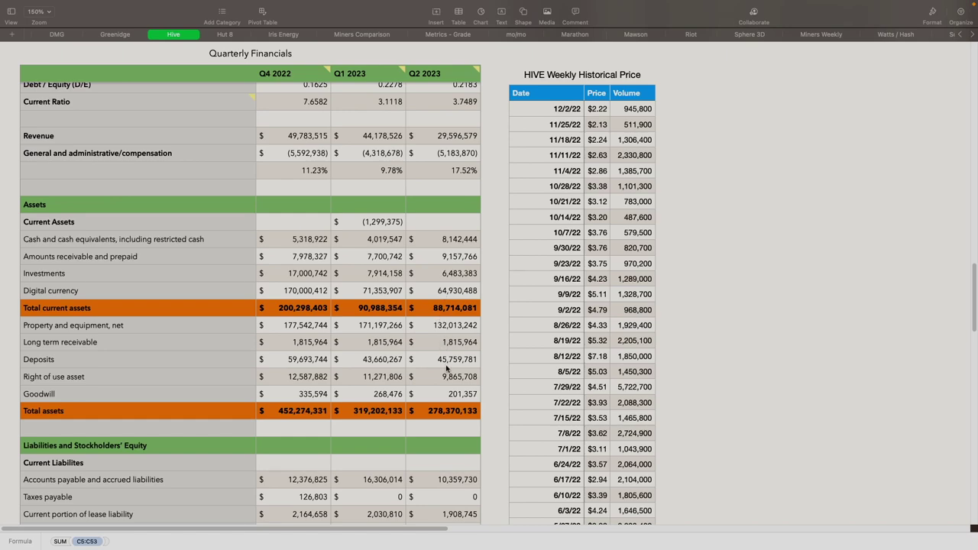
scroll(439, 378, "down", 5)
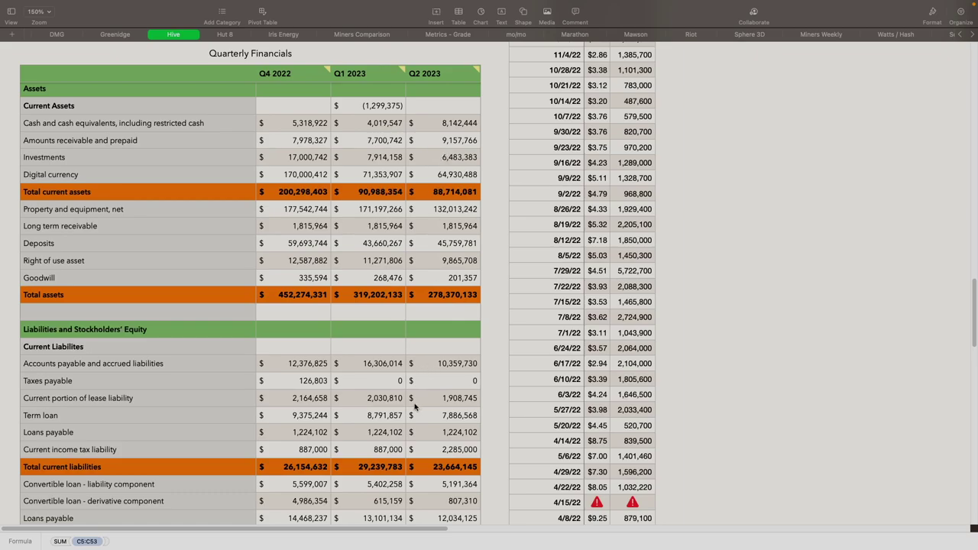
Set the PE SLIDER below the Hive valuation table to 10.
scroll(441, 272, "up", 15)
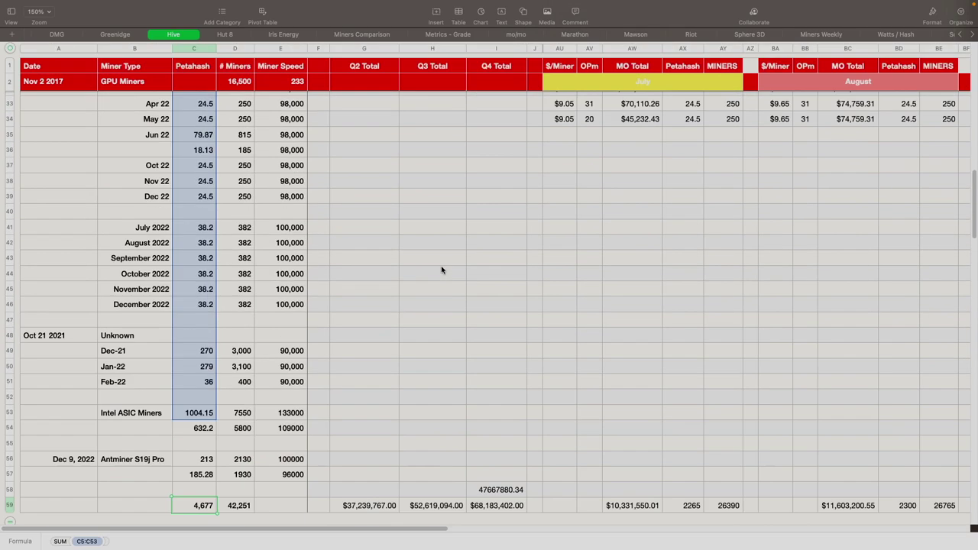
scroll(442, 271, "up", 20)
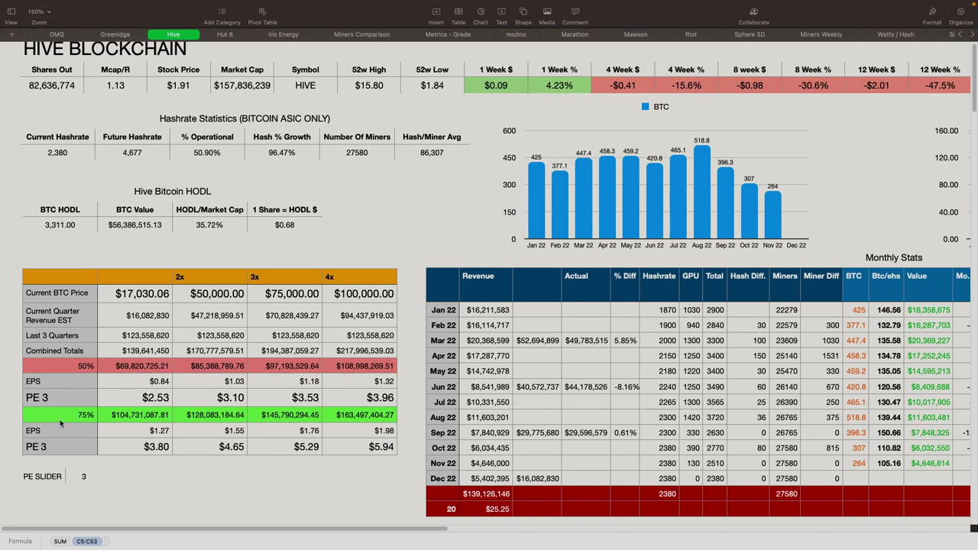
left_click(82, 477)
left_click(98, 482)
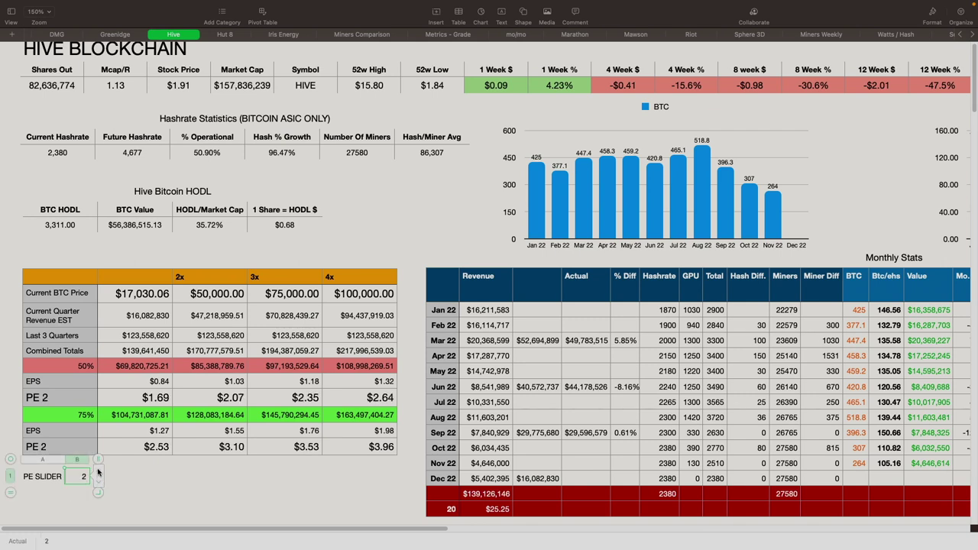
left_click(98, 471)
left_click(97, 471)
left_click(98, 471)
left_click(97, 472)
left_click(97, 471)
left_click(98, 472)
left_click(98, 471)
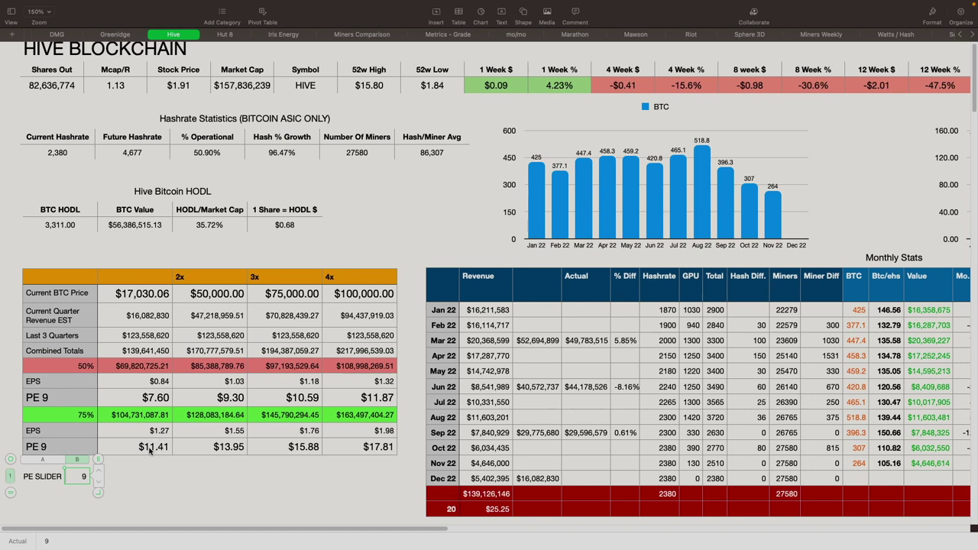
left_click(99, 471)
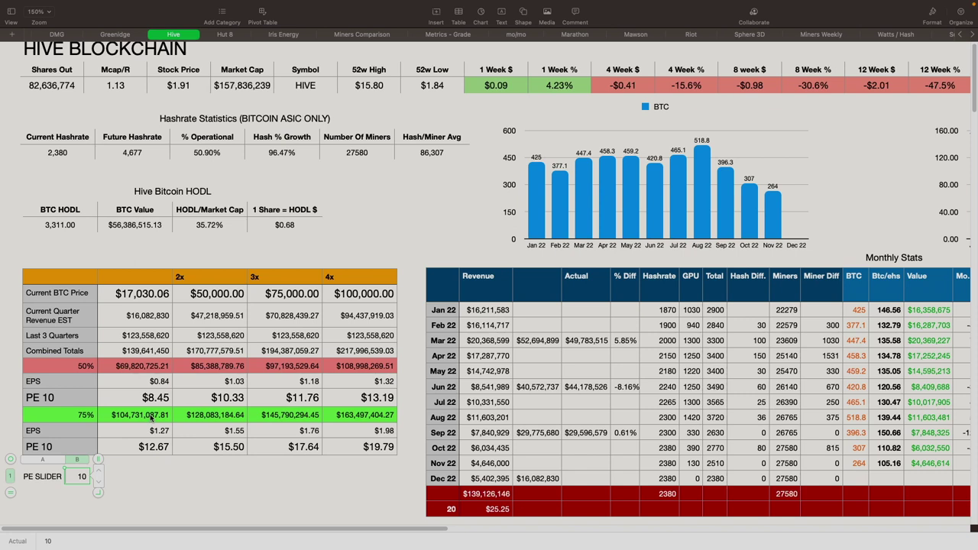
scroll(153, 409, "up", 1)
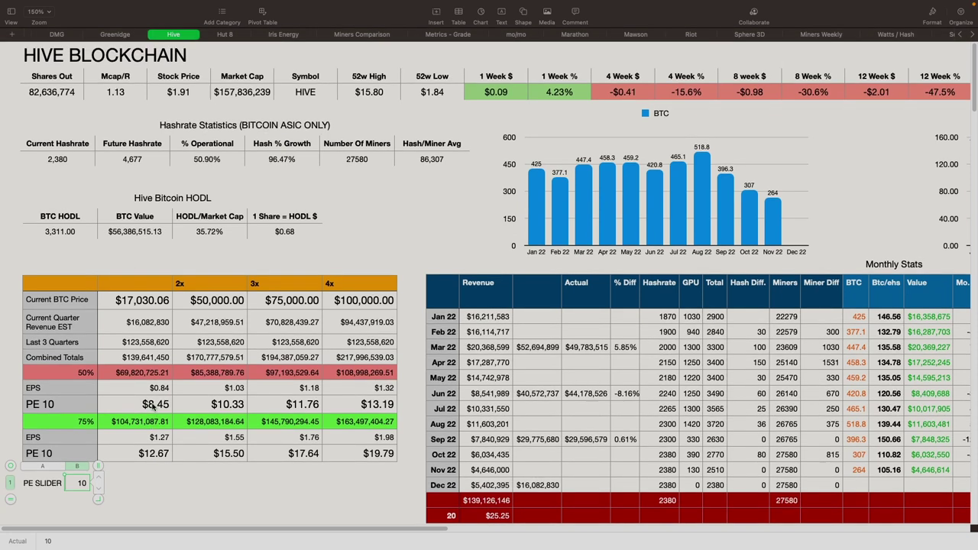